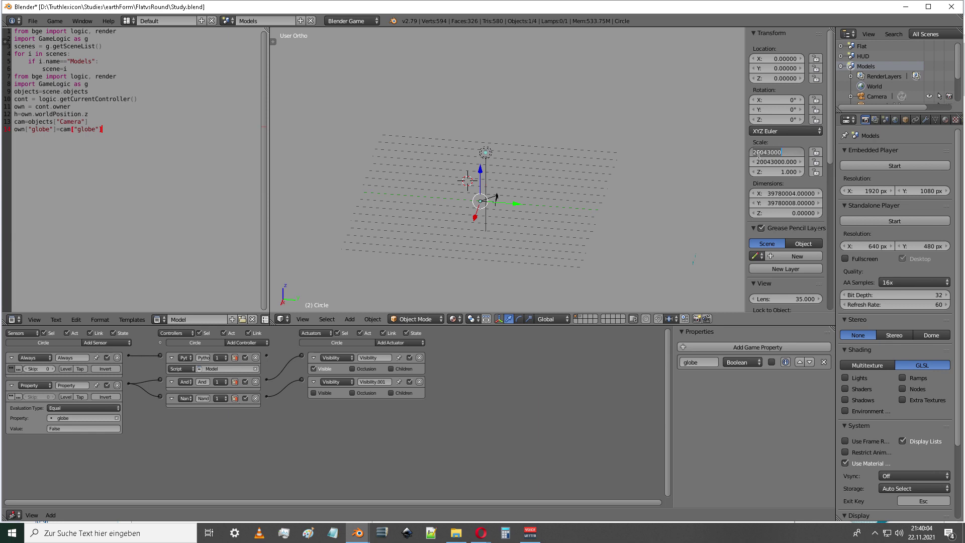
- Set the circle's X and Y scale to 1
type("1")
key("Tab")
type("1")
key("Return")
scroll(463, 229, "up", 3)
mouse_move(473, 210)
middle_mouse_down()
mouse_move(468, 269)
mouse_move(480, 188)
mouse_move(474, 252)
mouse_move(484, 225)
middle_mouse_up()
scroll(479, 229, "up", 5)
scroll(553, 216, "down", 5)
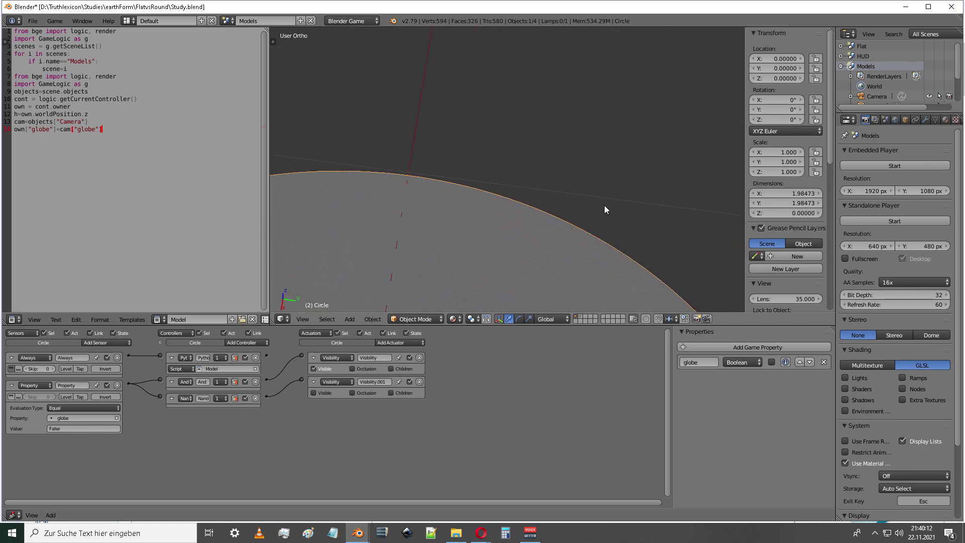
middle_click_drag(532, 216, 544, 234)
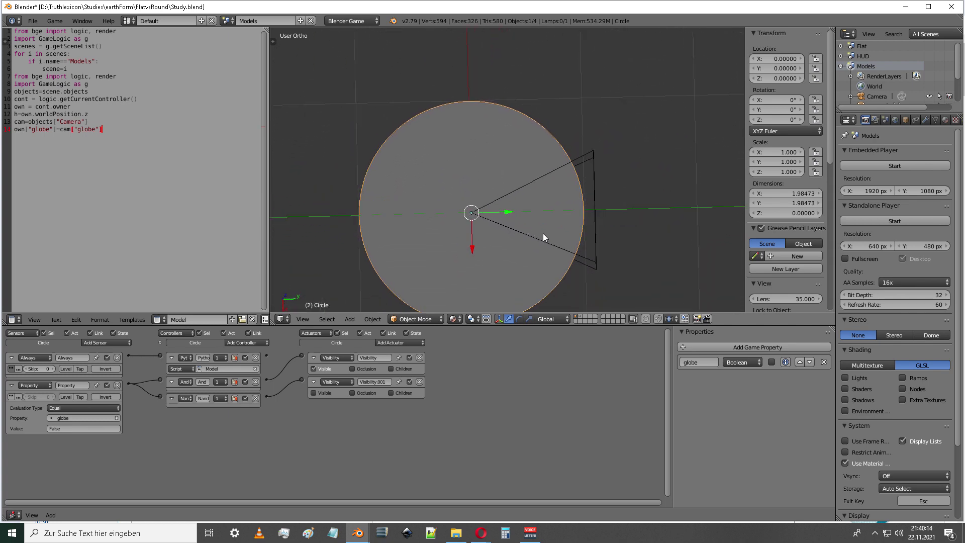
- Move the circle about 1 unit along Y and back to the origin
key("g")
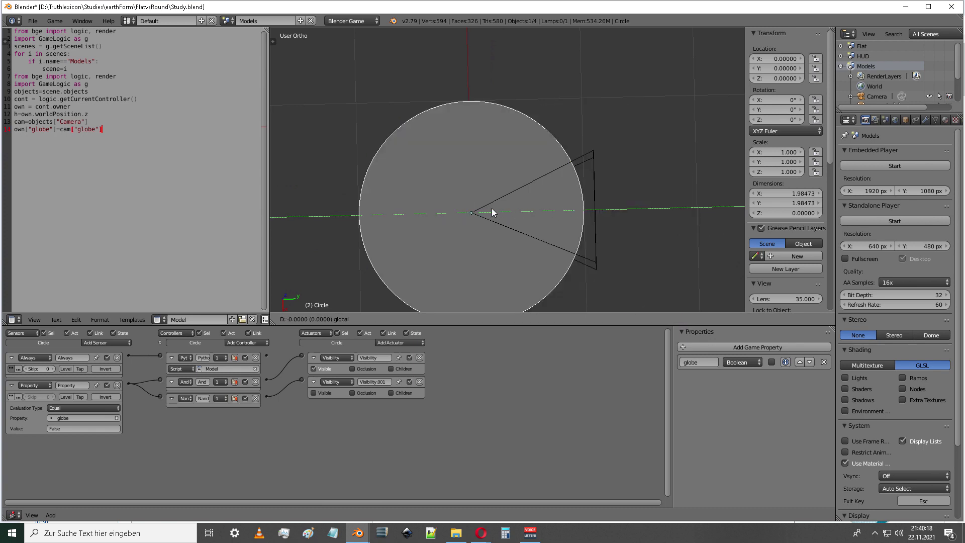
left_click(526, 209)
key("g")
left_click(603, 209)
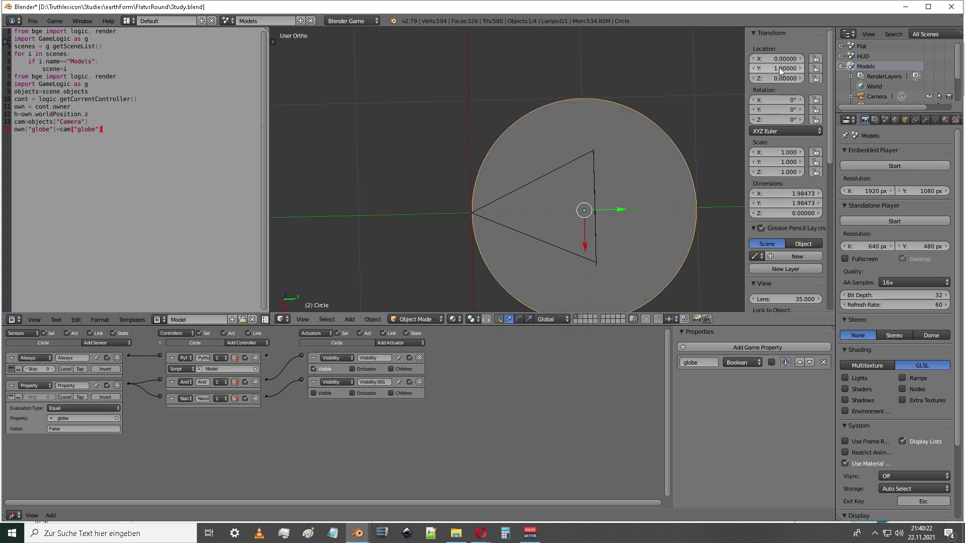
key("g")
left_click(539, 215)
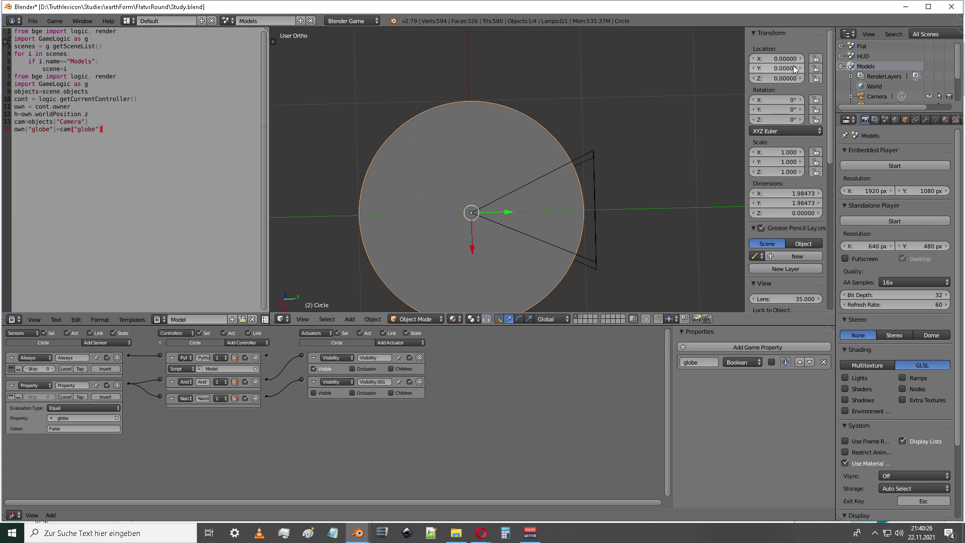
middle_click_drag(730, 126, 528, 225)
scroll(528, 225, "down", 3)
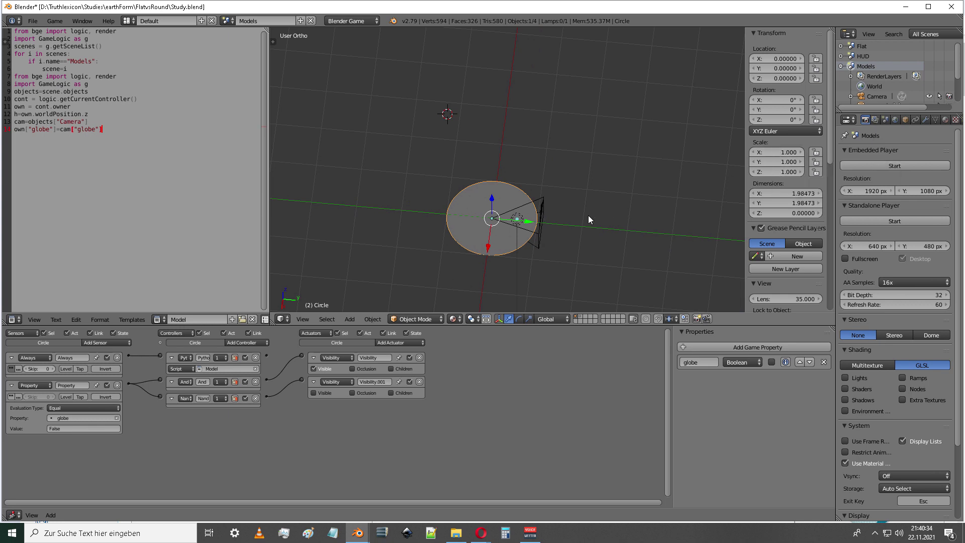
- Undo the circle's moves and scale changes
key("ctrl+z")
key("ctrl+z")
key("ctrl+z")
key("ctrl+z")
- Examine the circle's X scale value and view the disc at an oblique angle
left_click(754, 151)
left_click(762, 152)
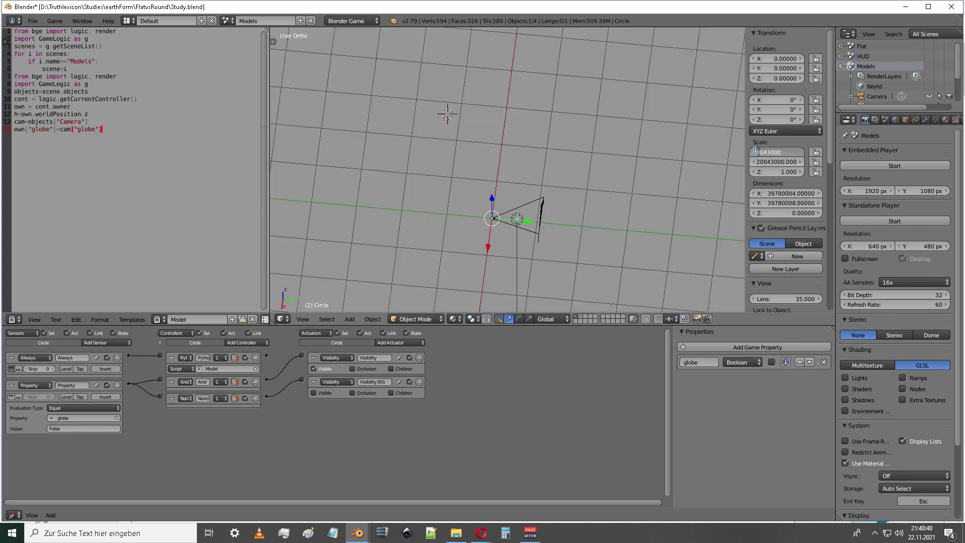
left_click_drag(759, 151, 771, 152)
left_click(604, 223)
middle_click_drag(601, 226, 539, 212)
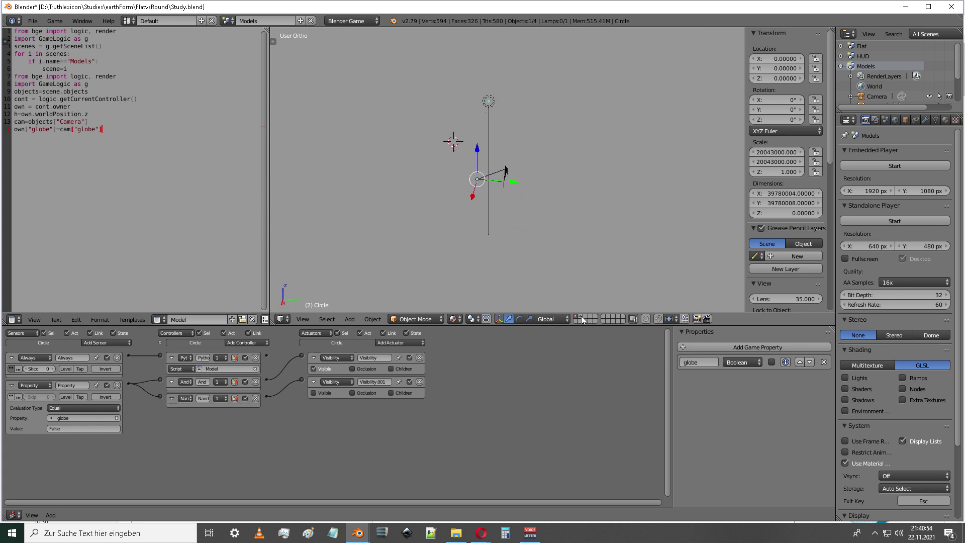
- Show the layer that holds the icosphere and set the sphere's Z location to 1
key("ctrl+z")
key("ctrl+z")
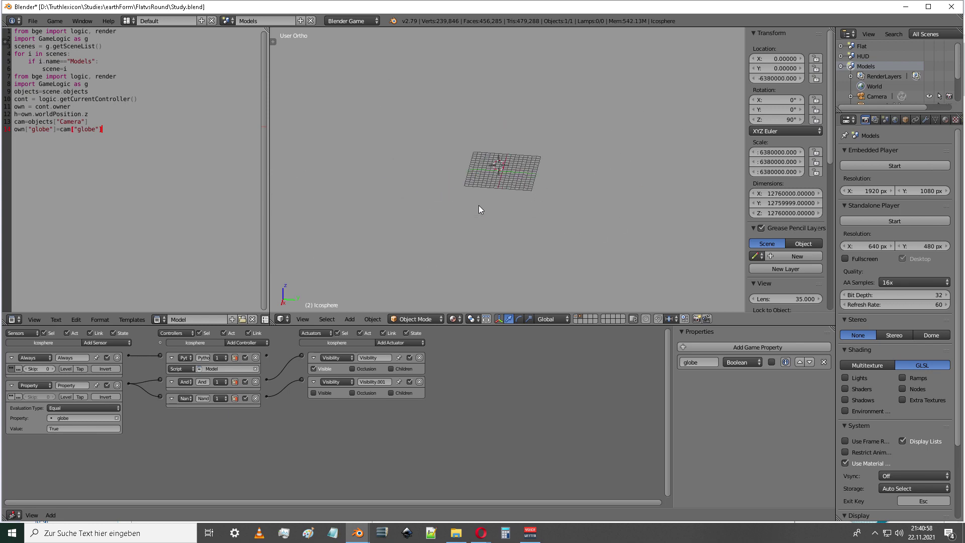
scroll(478, 205, "up", 4)
middle_click_drag(479, 205, 535, 240, "shift")
scroll(536, 240, "down", 5)
left_click(764, 79)
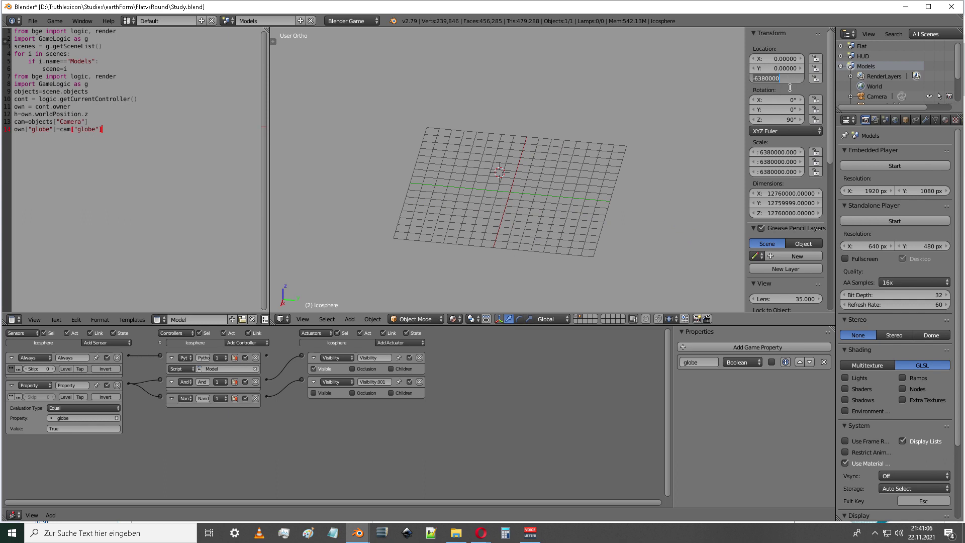
type("1")
key("Return")
- Set the icosphere's scale to 1 on the X, Y and Z axes
left_click(774, 154)
type("1")
key("Tab")
type("1")
key("Tab")
type("1")
key("Return")
scroll(457, 184, "up", 6)
middle_click_drag(500, 222, 525, 239)
- Set the icosphere's Z location to 0 and check the sphere up close
left_click(777, 78)
type("0")
key("Return")
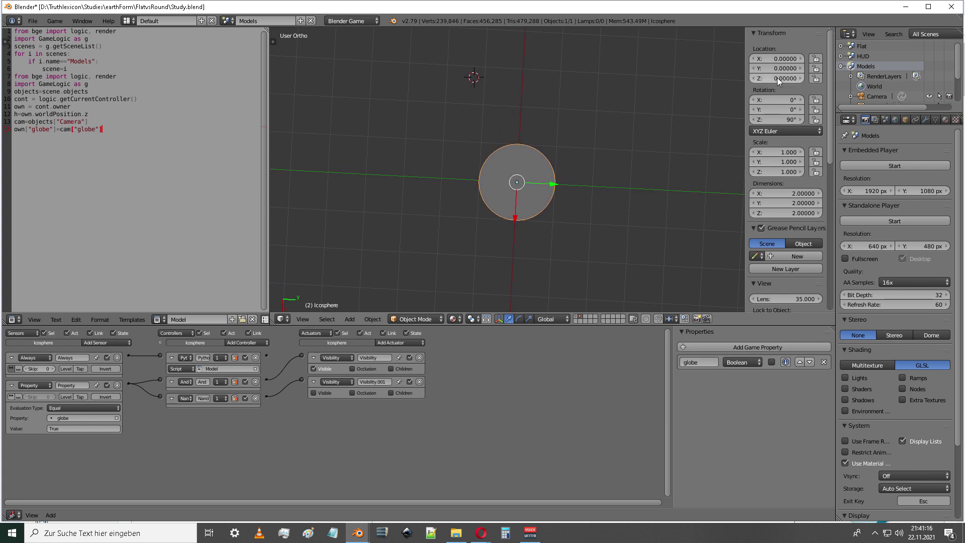
scroll(522, 216, "up", 5)
middle_click_drag(516, 219, 536, 227)
scroll(536, 227, "down", 8)
- Undo the icosphere's location and scale changes
key("ctrl+z")
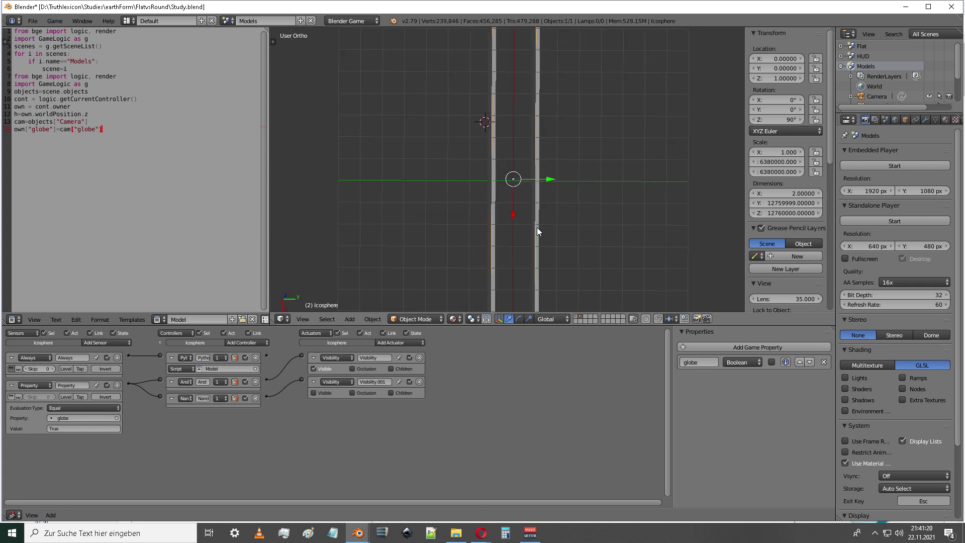
middle_click_drag(546, 226, 539, 161)
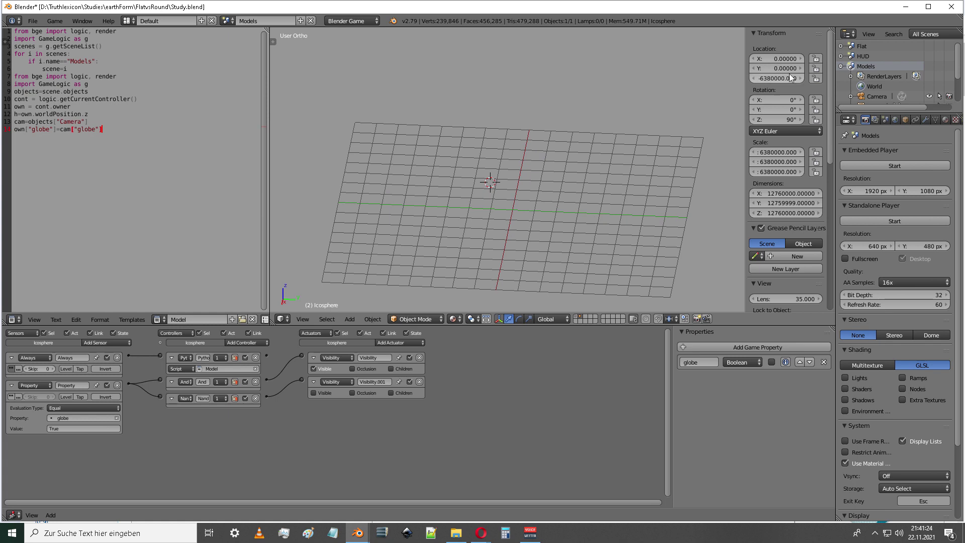
- Examine the icosphere's Z location and X scale values, viewing its surface edge-on and from above
left_click(766, 78)
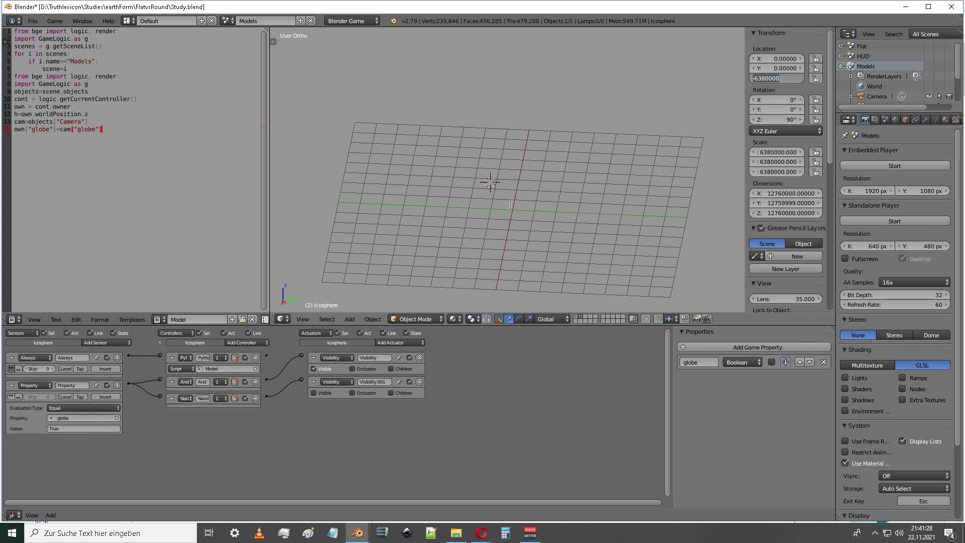
key("Return")
middle_click_drag(511, 208, 644, 198)
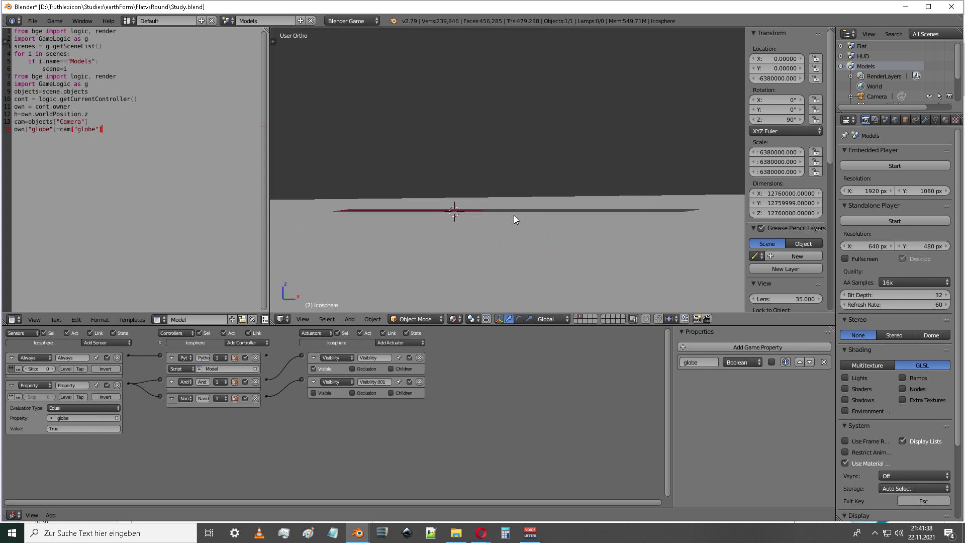
middle_click_drag(498, 202, 554, 234)
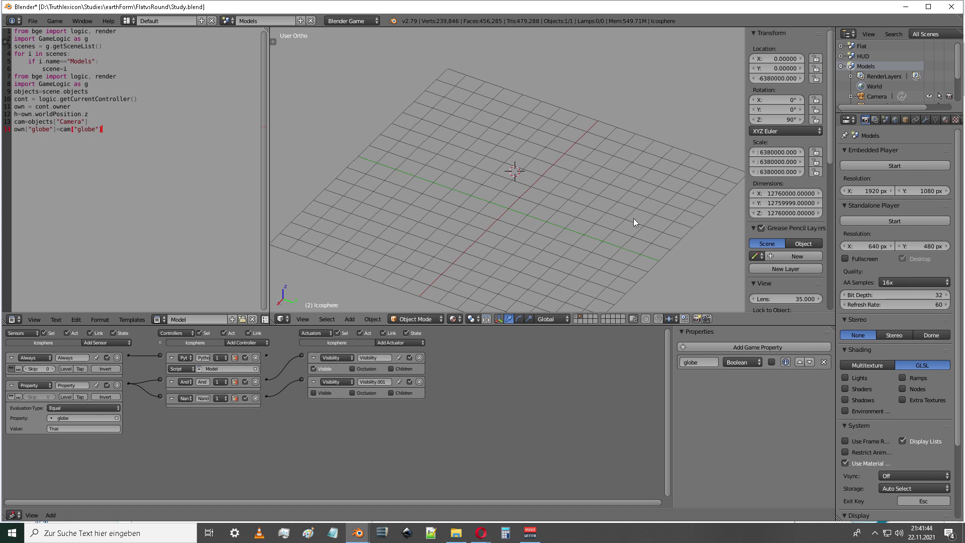
middle_click_drag(484, 219, 574, 204)
left_click(755, 152)
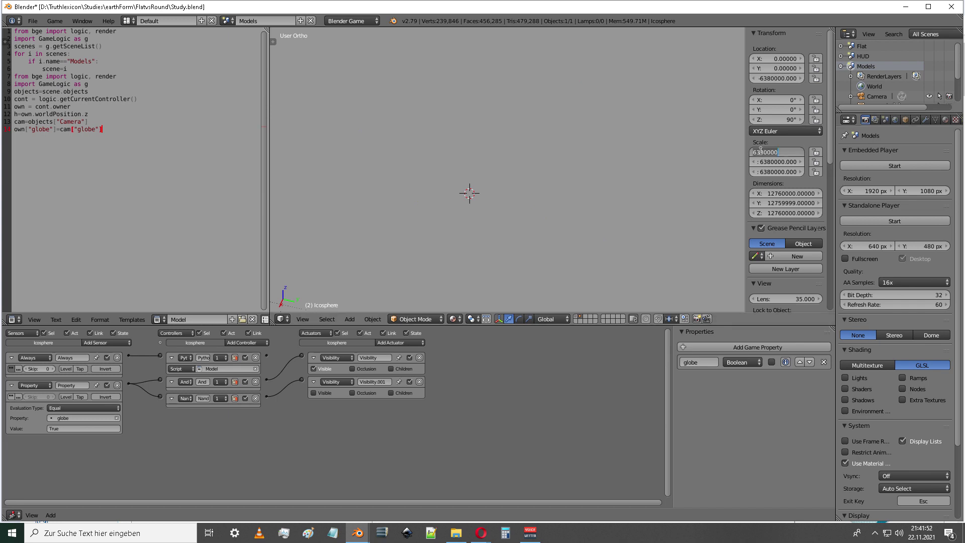
left_click_drag(754, 153, 783, 152)
left_click(766, 152)
left_click_drag(767, 153, 749, 153)
key("Return")
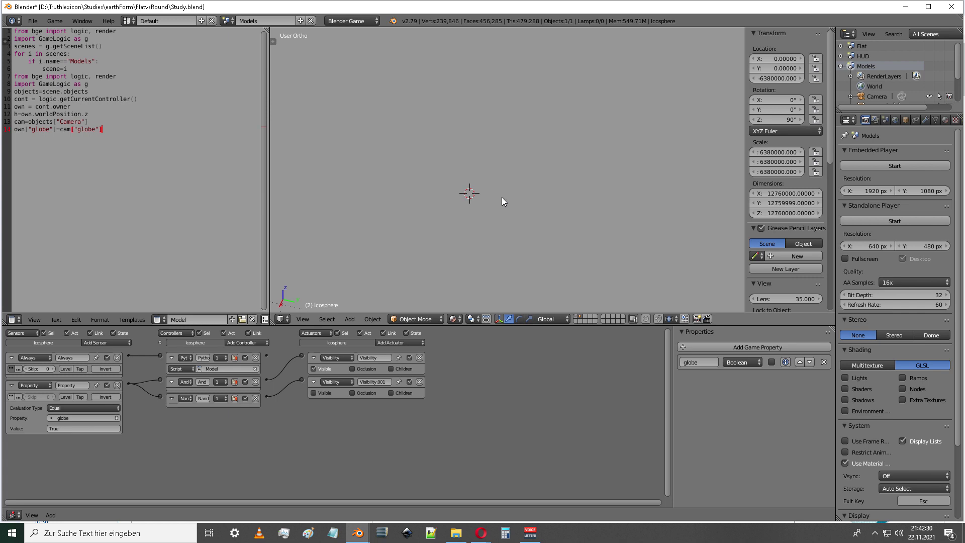
scroll(463, 201, "down", 4)
middle_click_drag(463, 201, 545, 229)
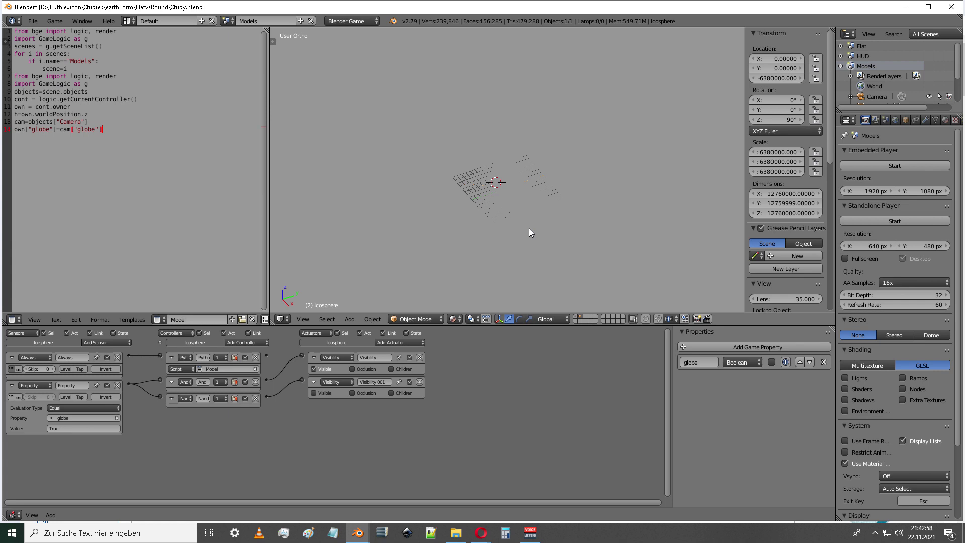
- Review the Height, Camreset, Cam and Angle scripts in the text editor
left_click(157, 319)
left_click(178, 374)
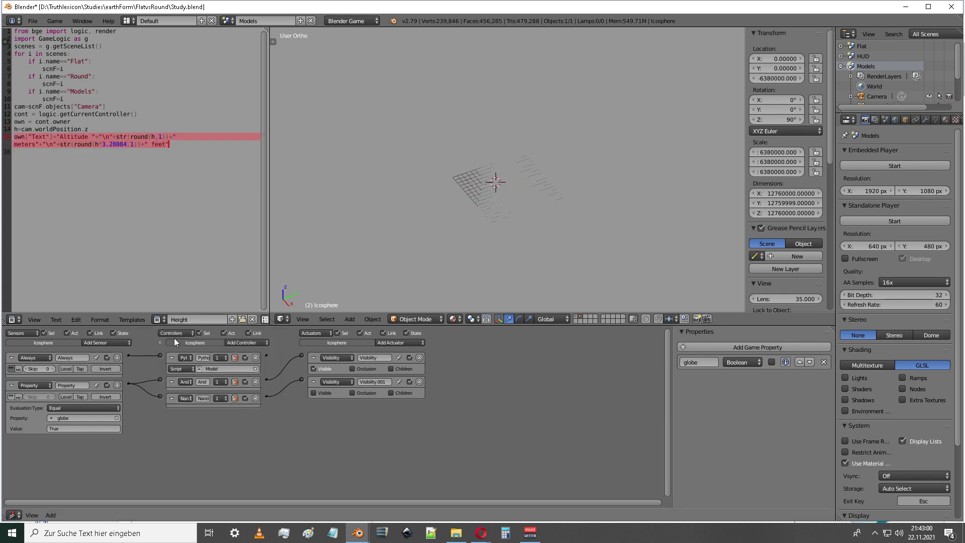
left_click(160, 321)
left_click(183, 372)
left_click(159, 320)
left_click(171, 354)
left_click(164, 319)
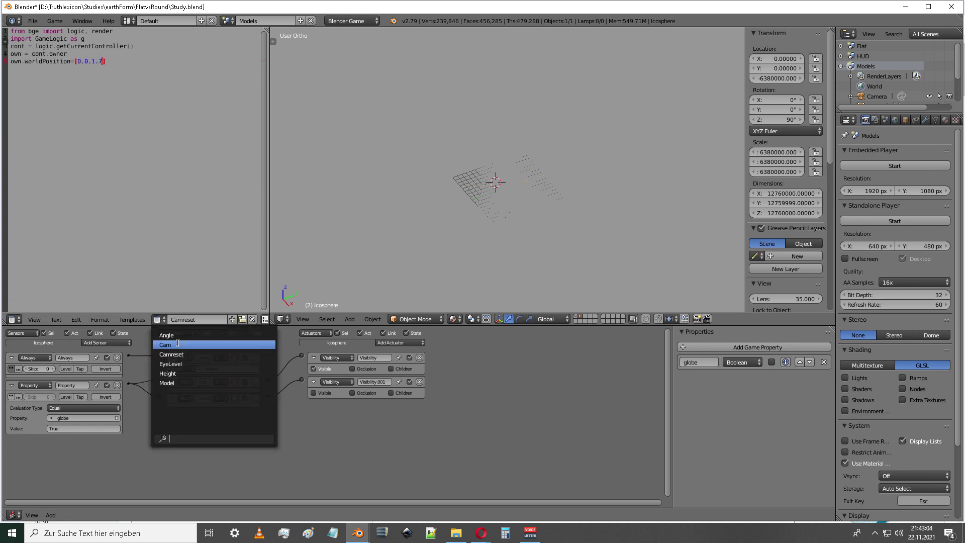
left_click(171, 344)
left_click(158, 317)
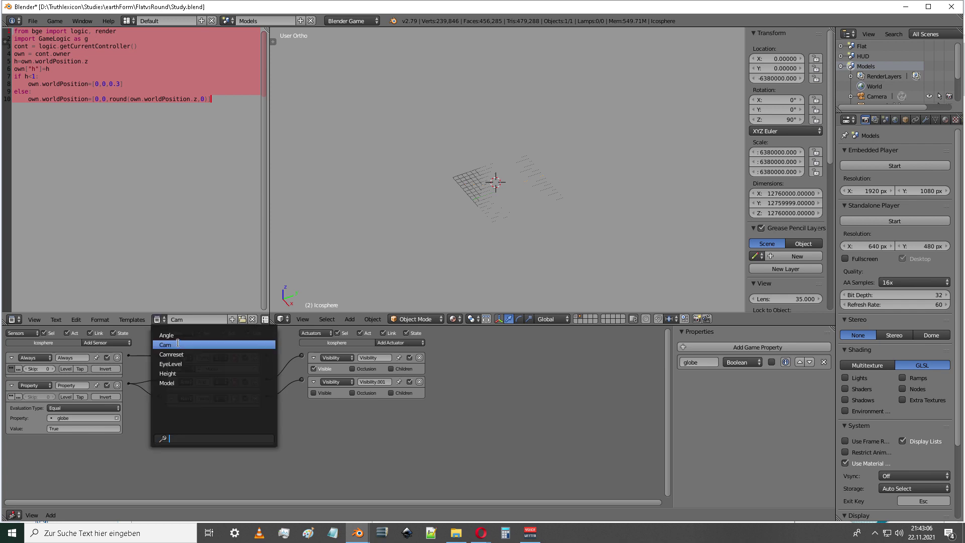
left_click(177, 336)
- Read through the Cam, Camreset, EyeLevel, Height and Model scripts, ending on the Angle script
left_click(159, 319)
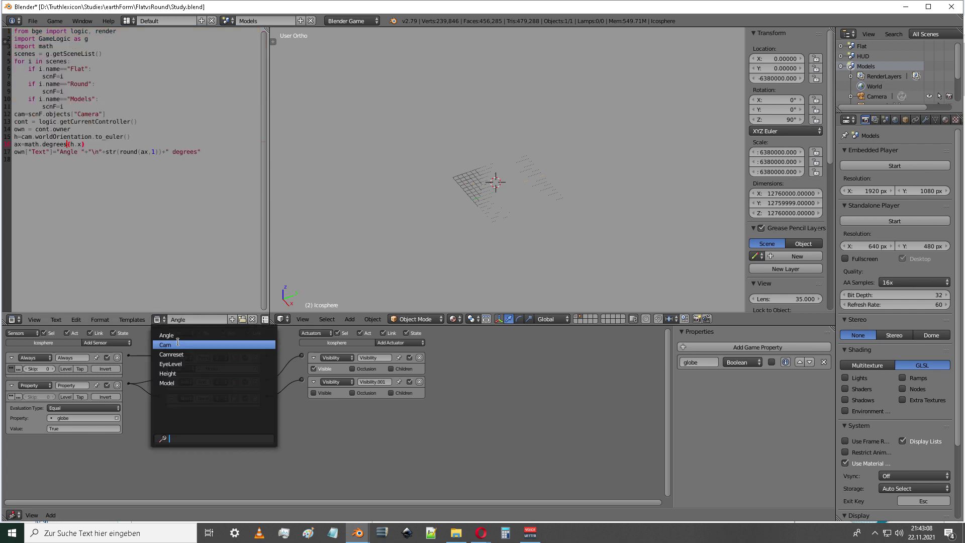
left_click(170, 343)
left_click(159, 319)
left_click(170, 354)
left_click(159, 320)
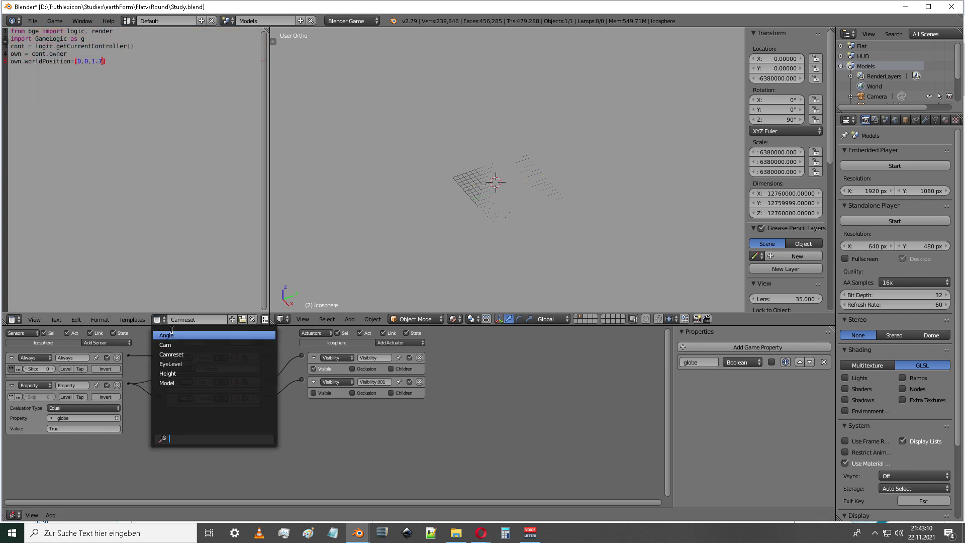
left_click(171, 364)
left_click(159, 320)
left_click(187, 373)
left_click(159, 319)
left_click(171, 382)
left_click(159, 319)
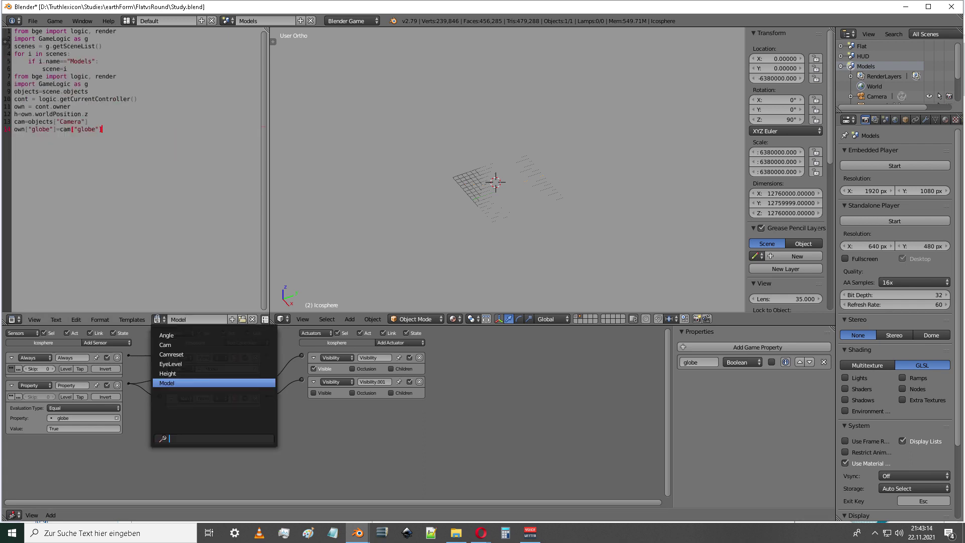
left_click(171, 334)
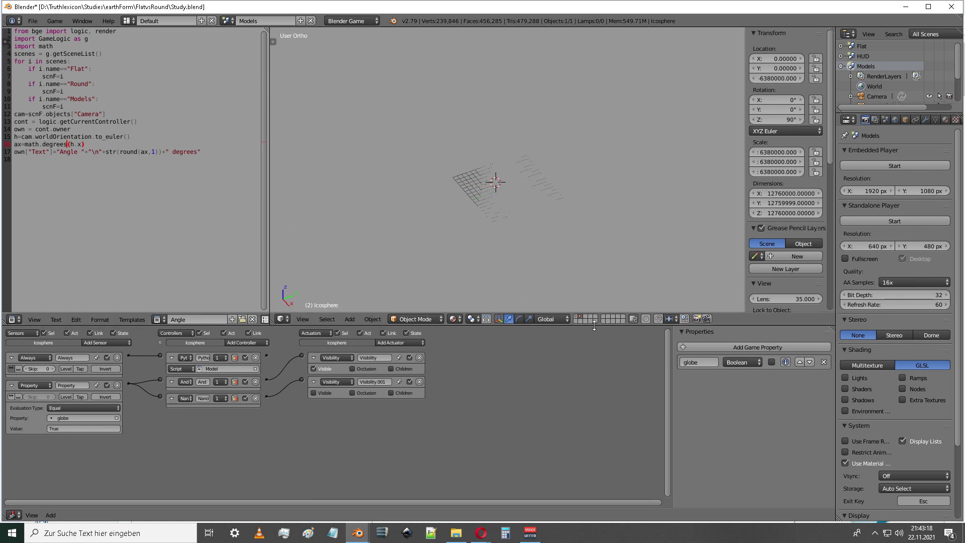
- Display the circle's layer, select the circle, and run the game in a maximized standalone player window
left_click(577, 318)
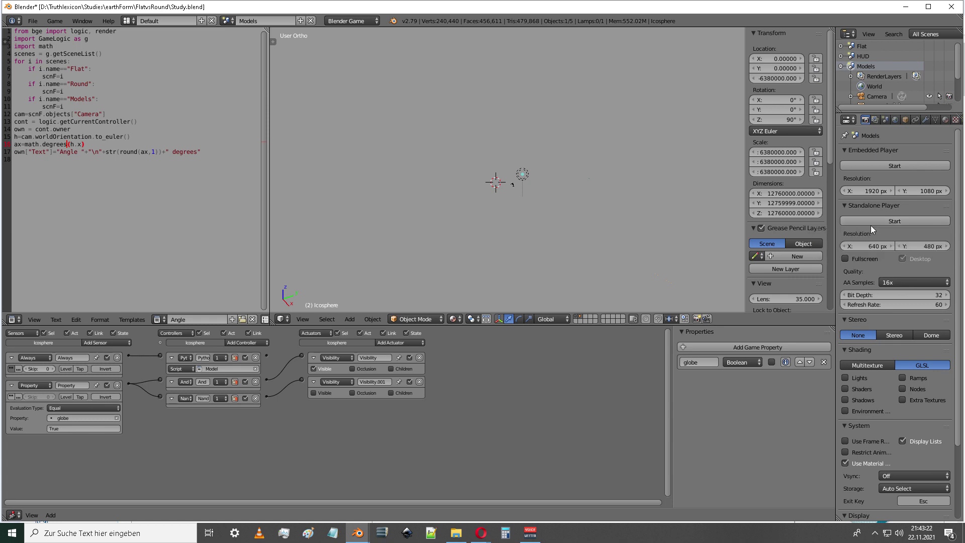
right_click(600, 215)
left_click(854, 220)
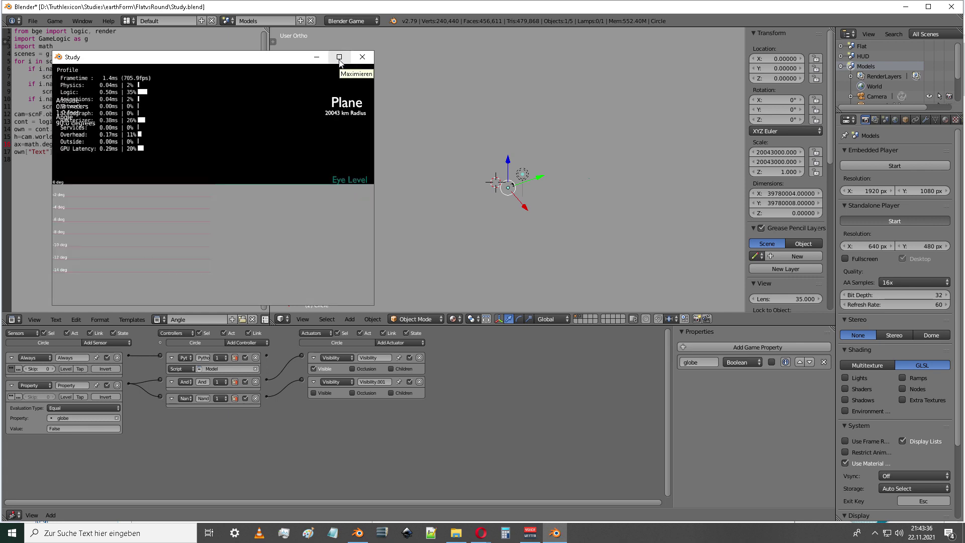
left_click(340, 58)
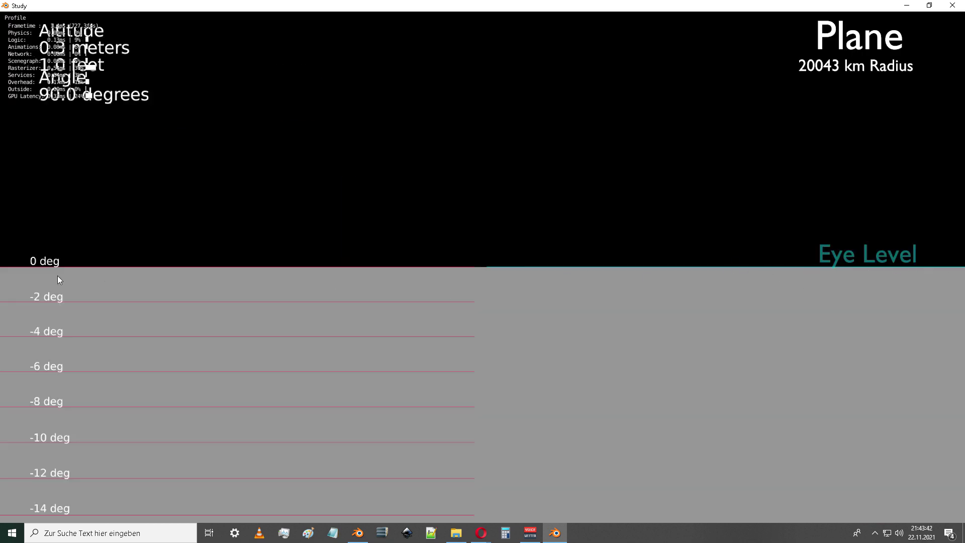
- Test tilting the camera to 91 degrees and back to 90 against the angle scale, and exit the game
key("Up")
key("Up")
key("Down")
key("Down")
key("Up")
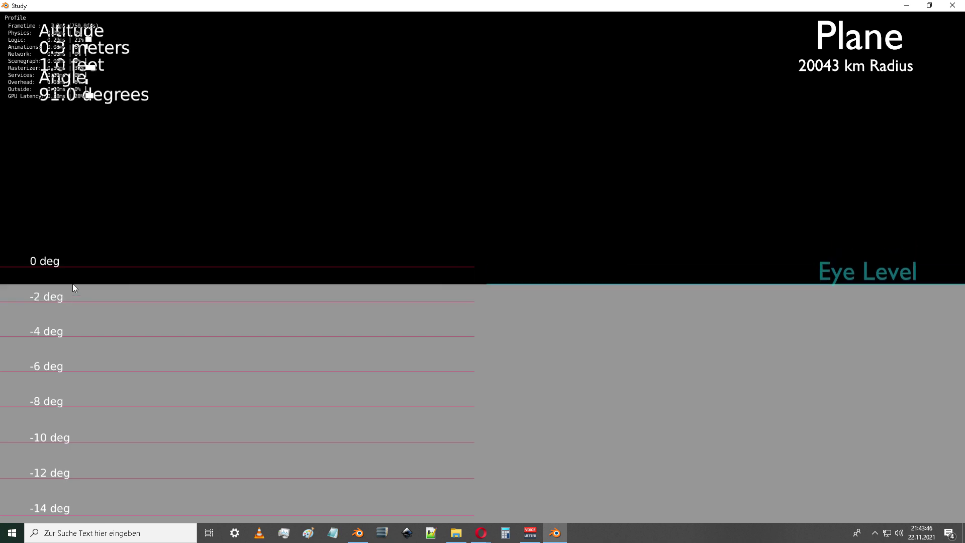
key("Up")
key("Down")
key("Down")
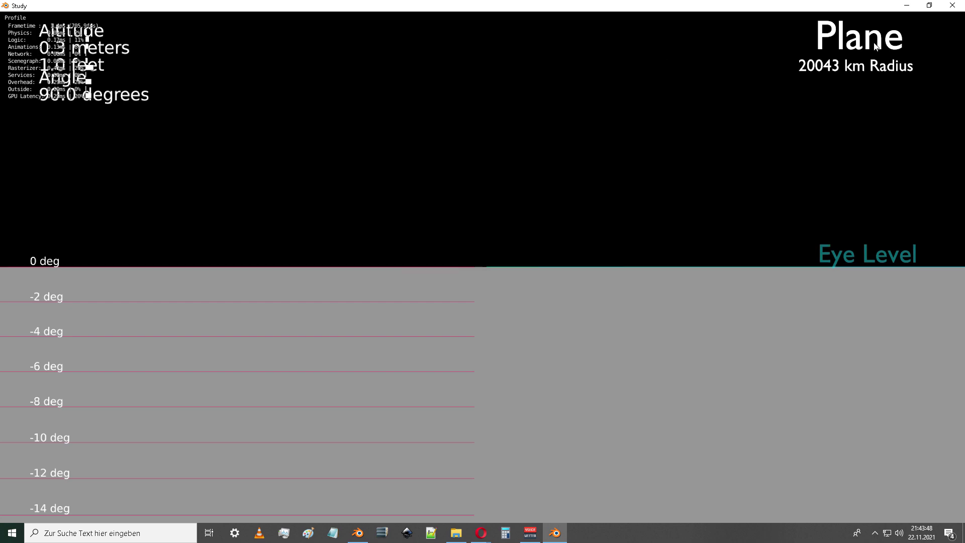
key("Escape")
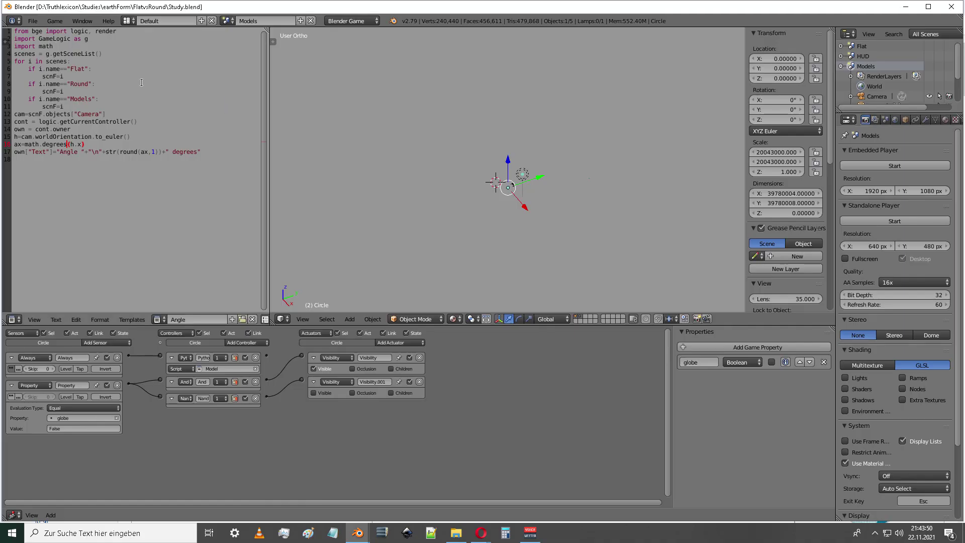
- Disable the framerate and profile display for the game and save the file
left_click(55, 20)
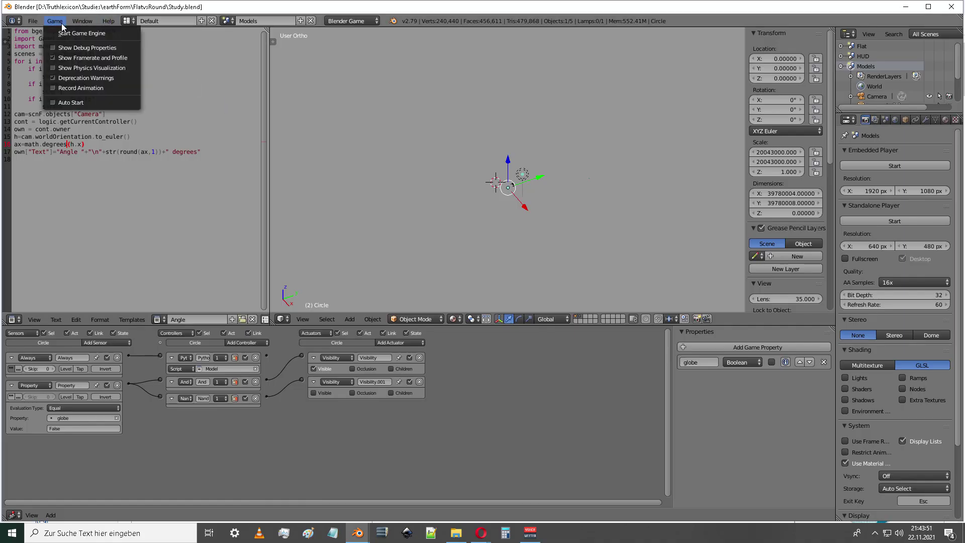
left_click(95, 58)
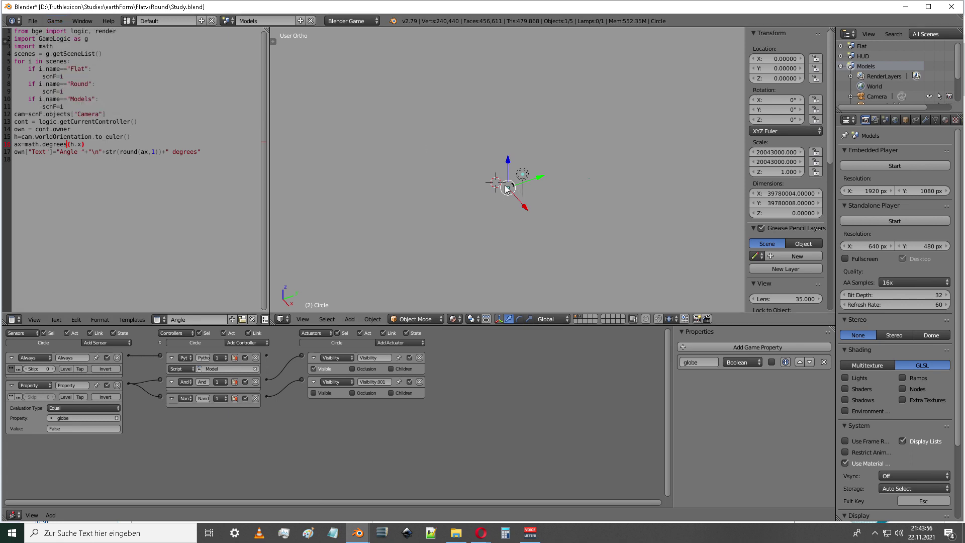
key("ctrl+s")
- Launch the game in the standalone player without the profile overlay
left_click(491, 206)
left_click(875, 222)
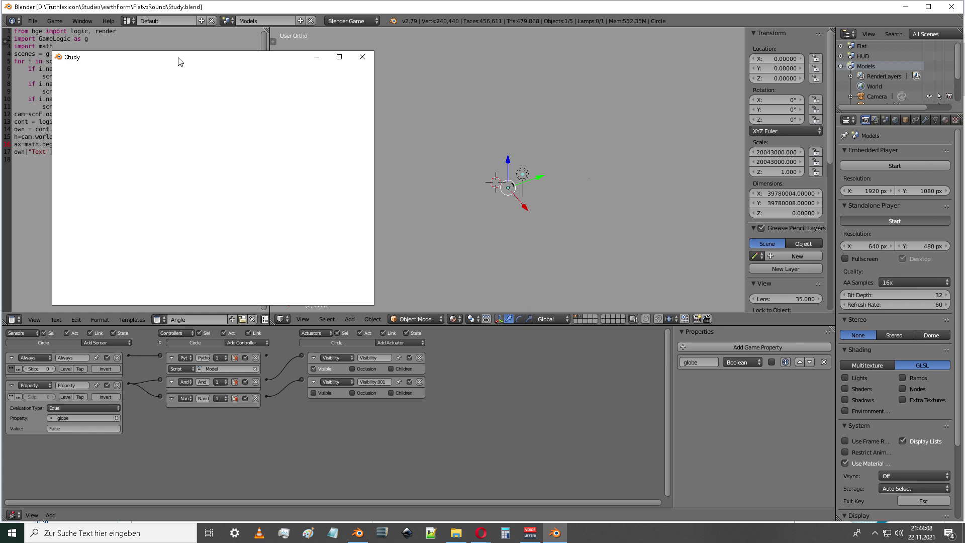
- Maximize the standalone player window and tilt the camera to 92 degrees and back against the angle scale
left_click(341, 61)
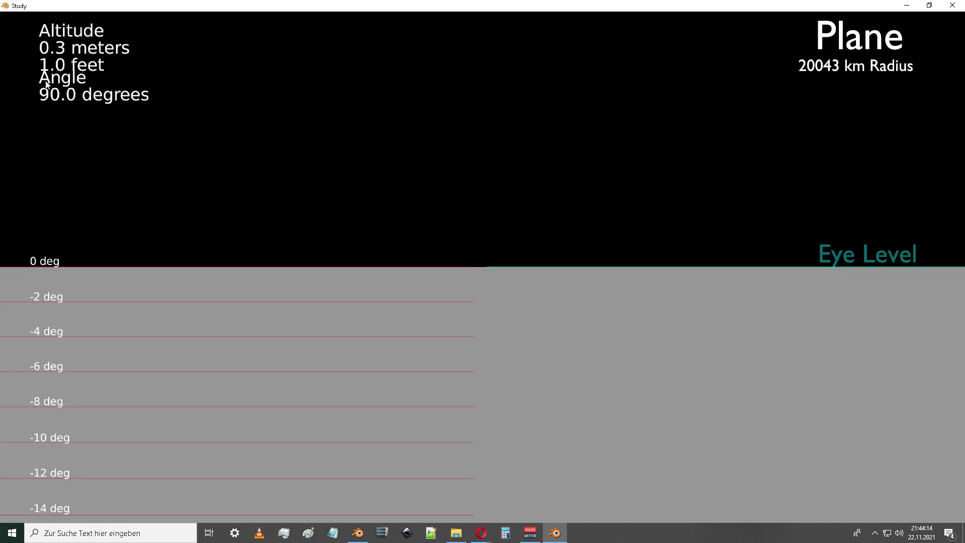
key("Up")
key("Up")
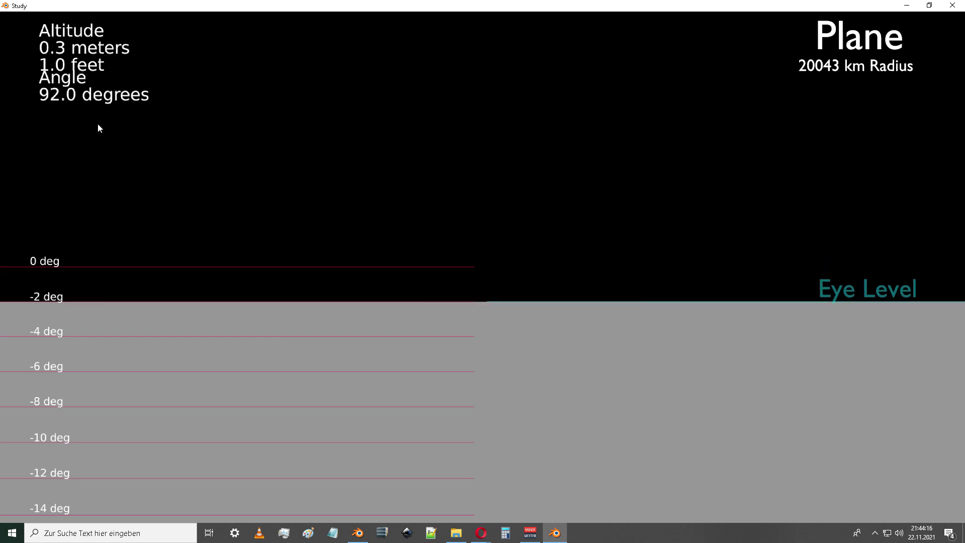
key("Down")
key("Down")
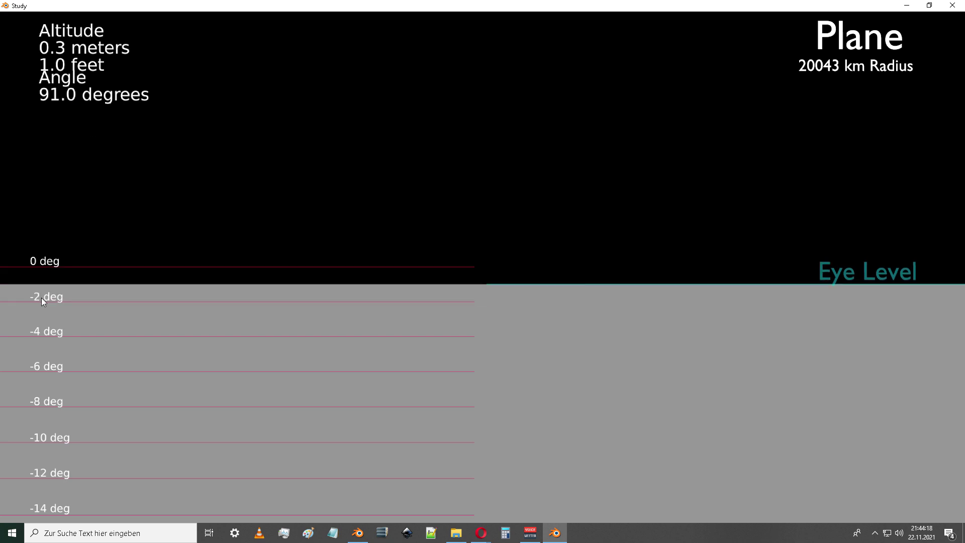
- Tilt the camera repeatedly a few degrees above and below level, down to 89 degrees, and return it to 90 degrees
key("Up")
key("Up")
key("Down")
key("Down")
key("Up")
key("Up")
key("Down")
key("Down")
key("Down")
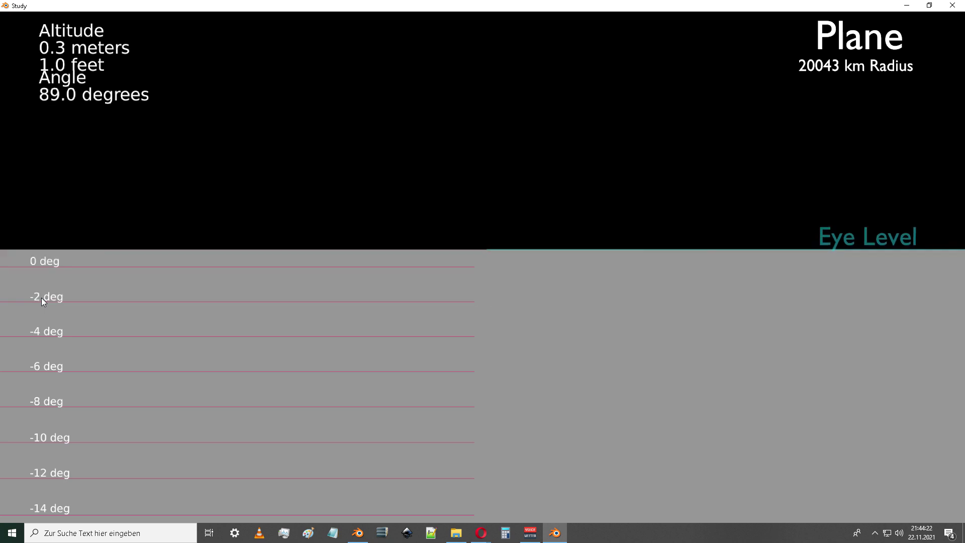
key("Up")
key("Up")
key("Down")
key("Down")
key("Down")
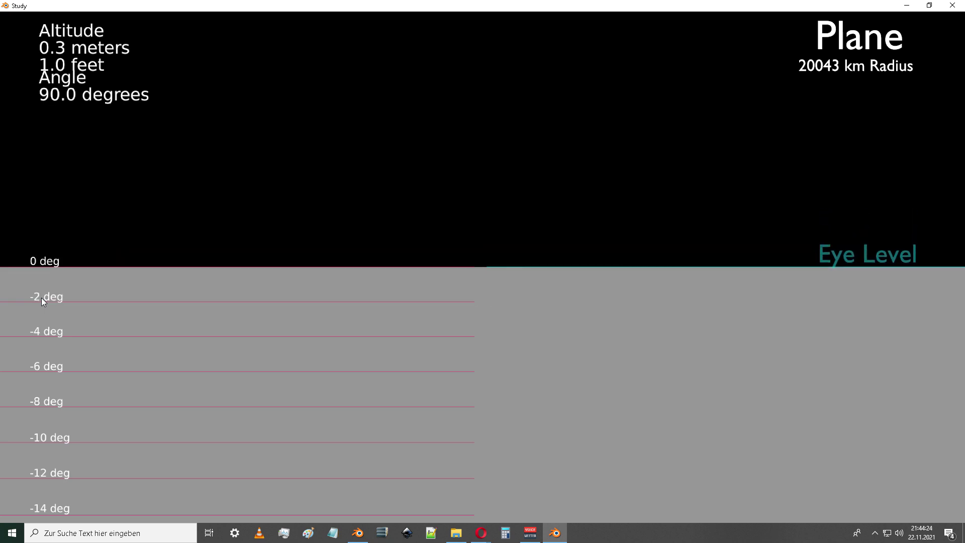
key("Up")
key("Up")
key("Up")
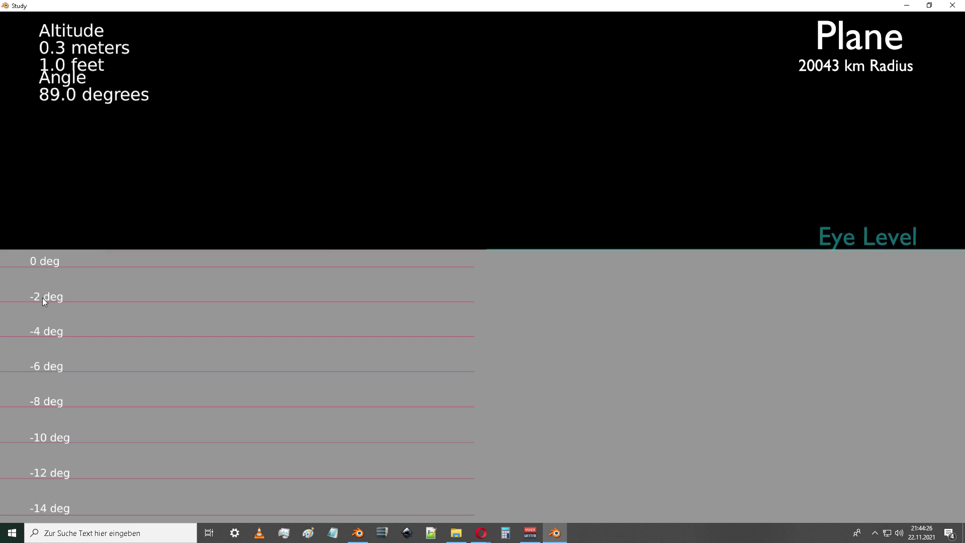
key("Down")
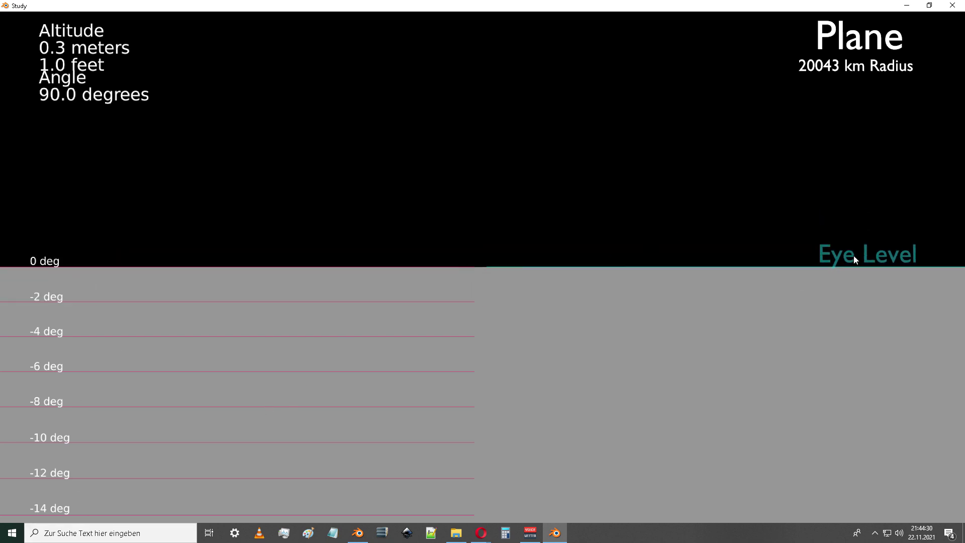
- Tilt the camera down from level to 83 degrees to compare the plane's horizon with the eye level line
key("Down")
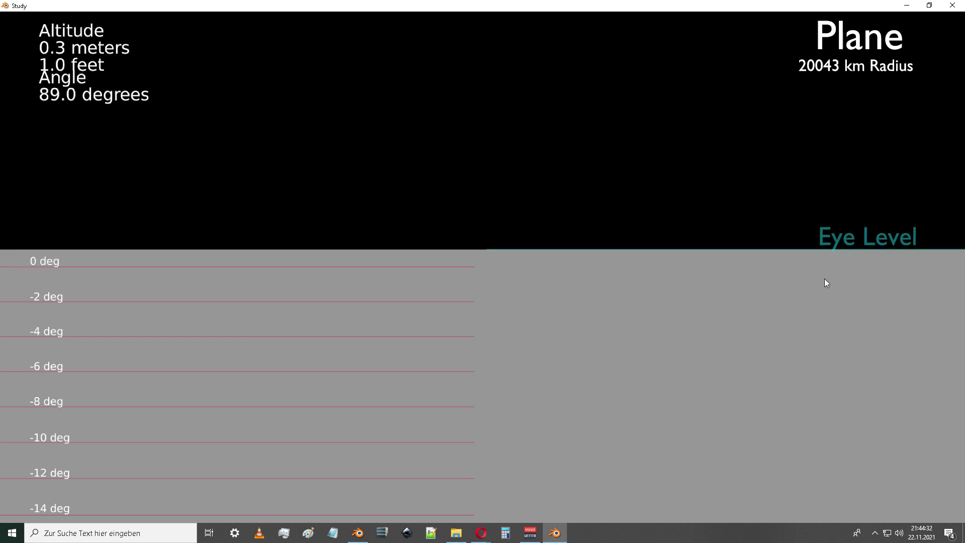
key("Down")
key("Down")
key("Down")
key("Down")
key("Down")
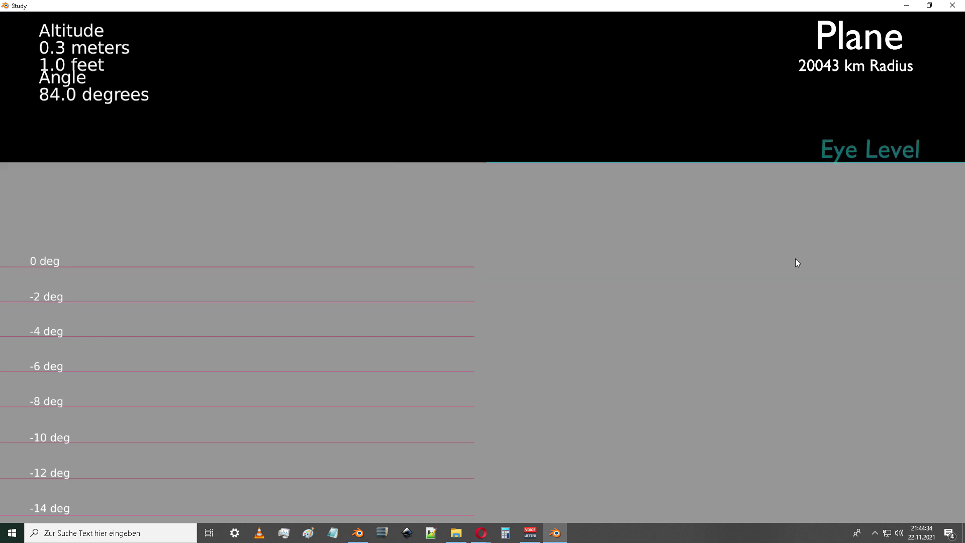
key("Down")
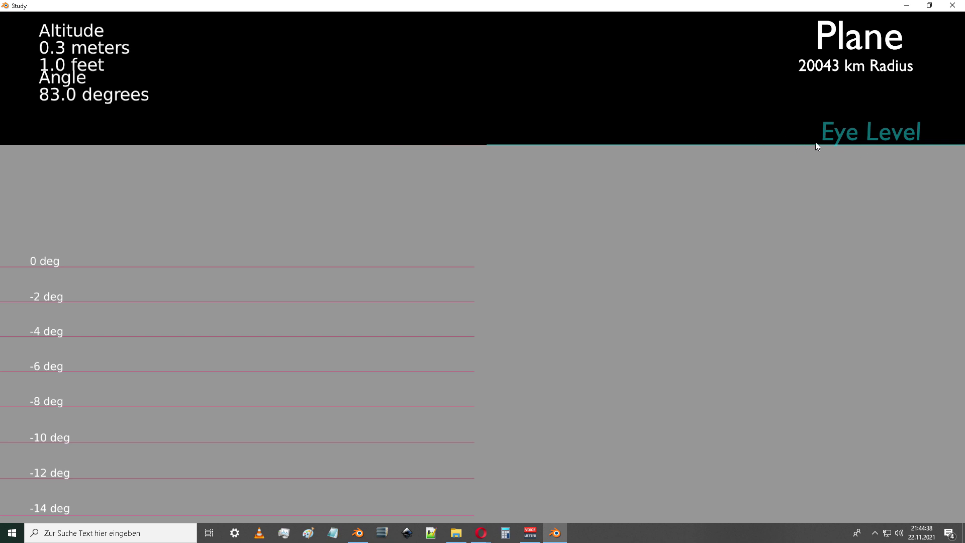
- Swing the camera angle up toward level, down to 82 degrees and back to 90 degrees, comparing horizon and eye level
key("Up")
key("Up")
key("Up")
key("Up")
key("Up")
key("Up")
key("Up")
key("Down")
key("Down")
key("Down")
key("Down")
key("Down")
key("Down")
key("Down")
key("Down")
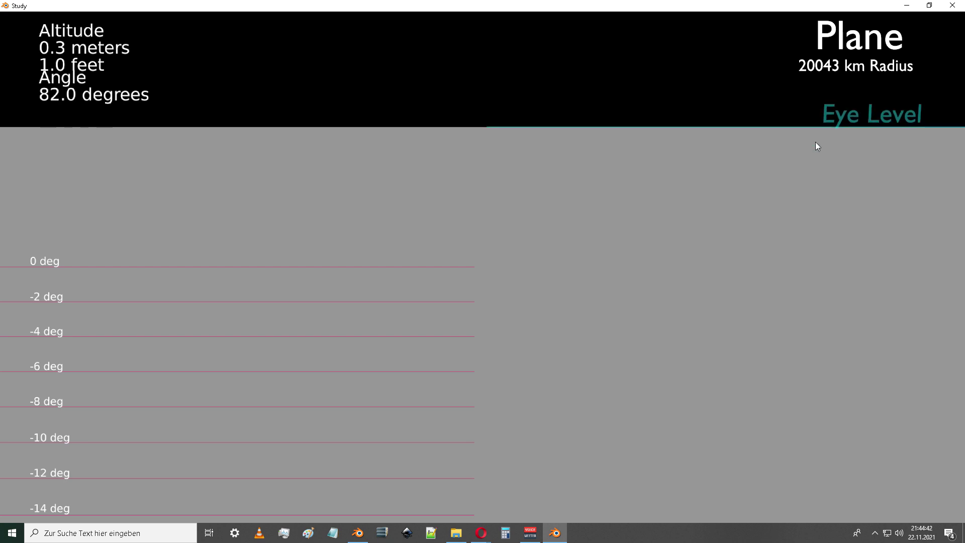
key("Up")
key("Up")
key("Up")
key("Up")
key("Up")
key("Up")
key("Up")
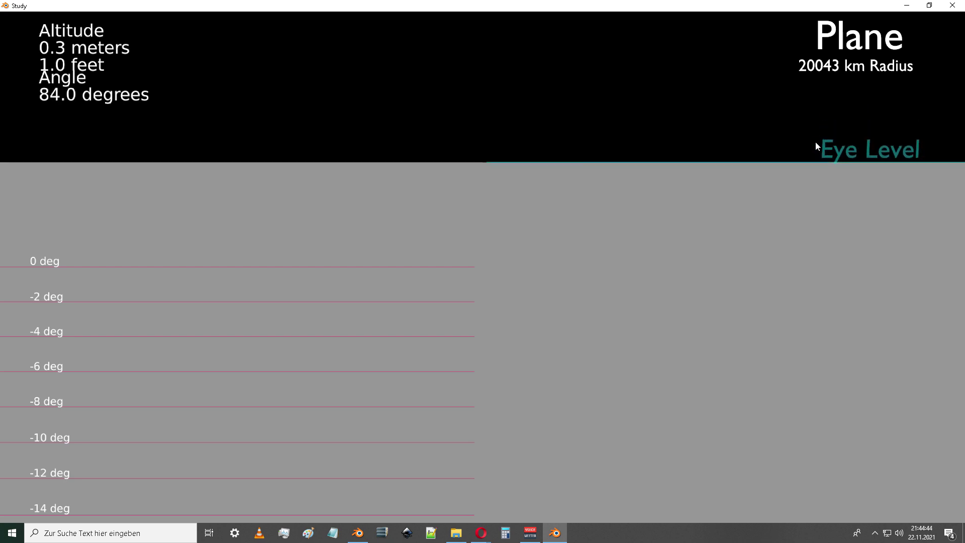
key("Up")
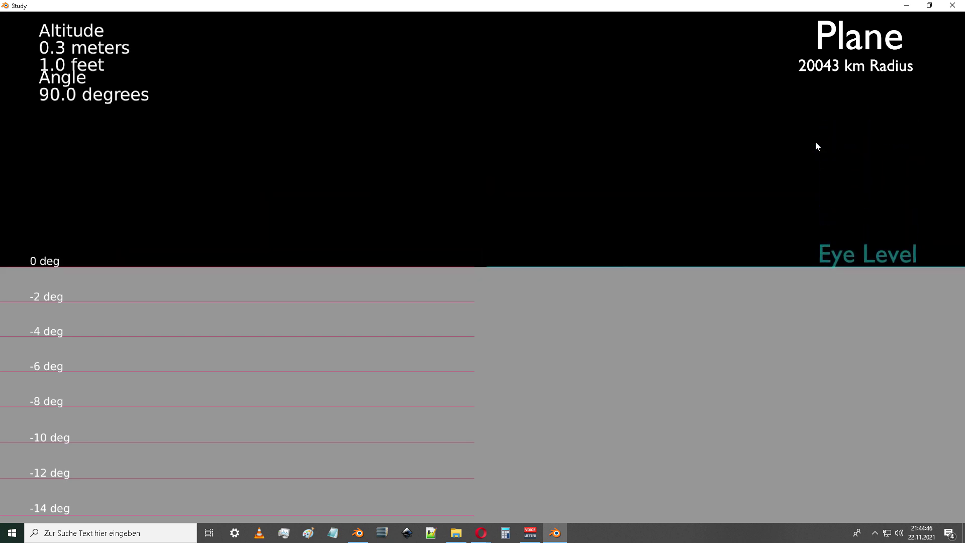
- Lower the camera angle to about 85 degrees and bring it back to 90 degrees to check the eye level line
key("Down")
key("Down")
key("Down")
key("Down")
key("Down")
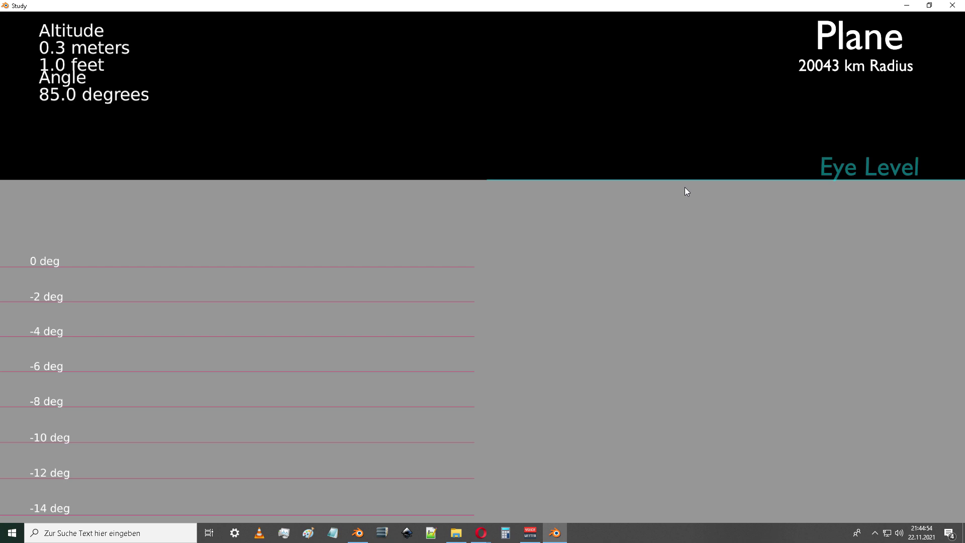
key("Down")
key("Up")
key("Up")
key("Up")
key("Up")
key("Up")
key("Up")
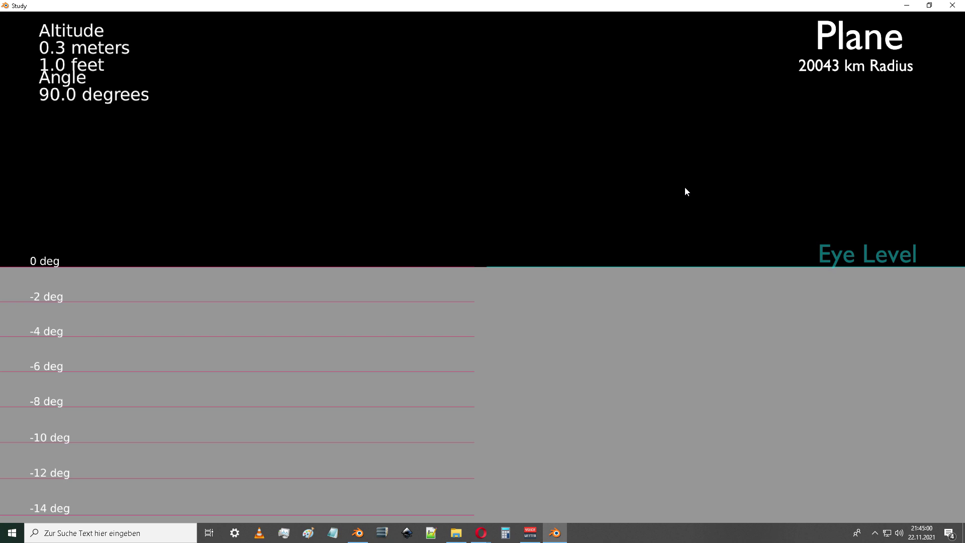
- Check the horizon with the camera at 91 degrees and level it again at 90 degrees
key("Up")
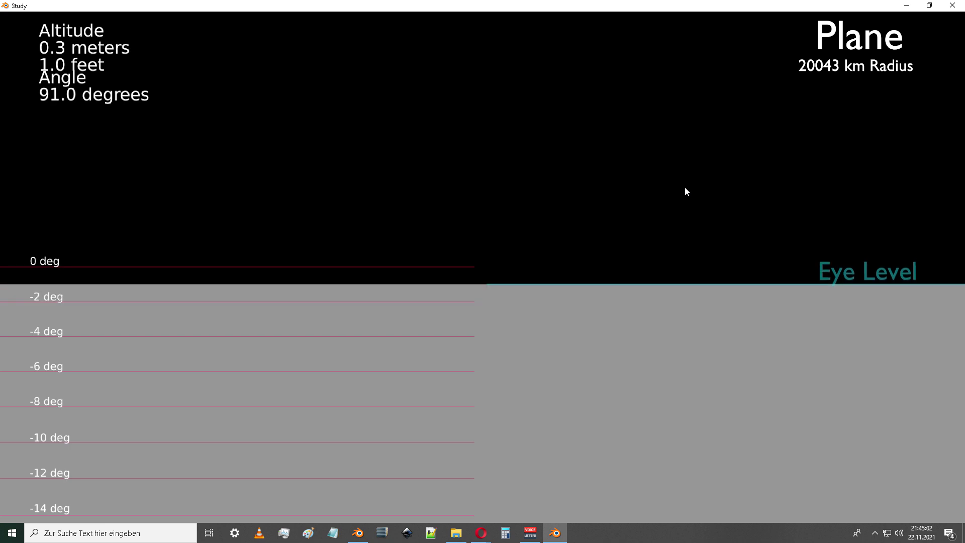
key("Down")
key("Down")
key("Up")
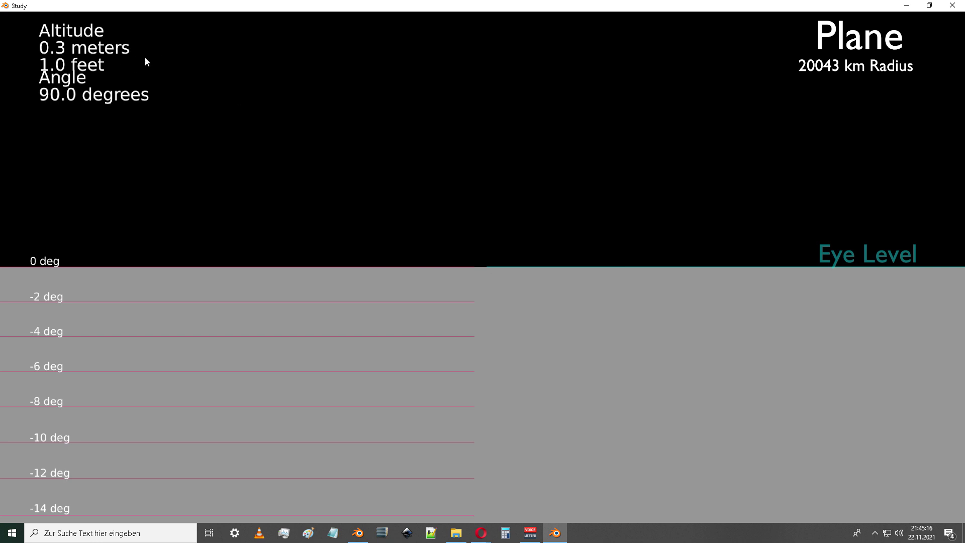
- Raise the camera's altitude above the plane to 2.0 meters while keeping the angle at 90 degrees
key("Up")
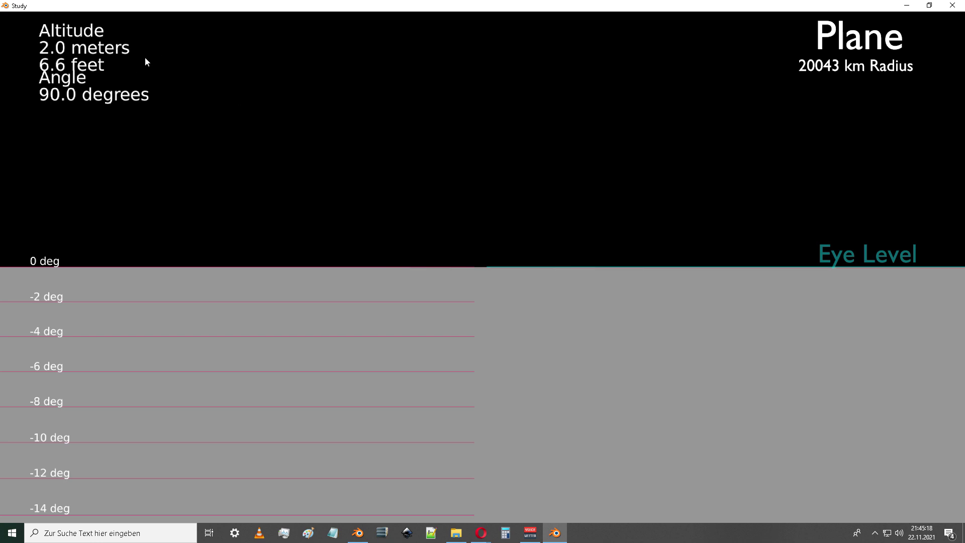